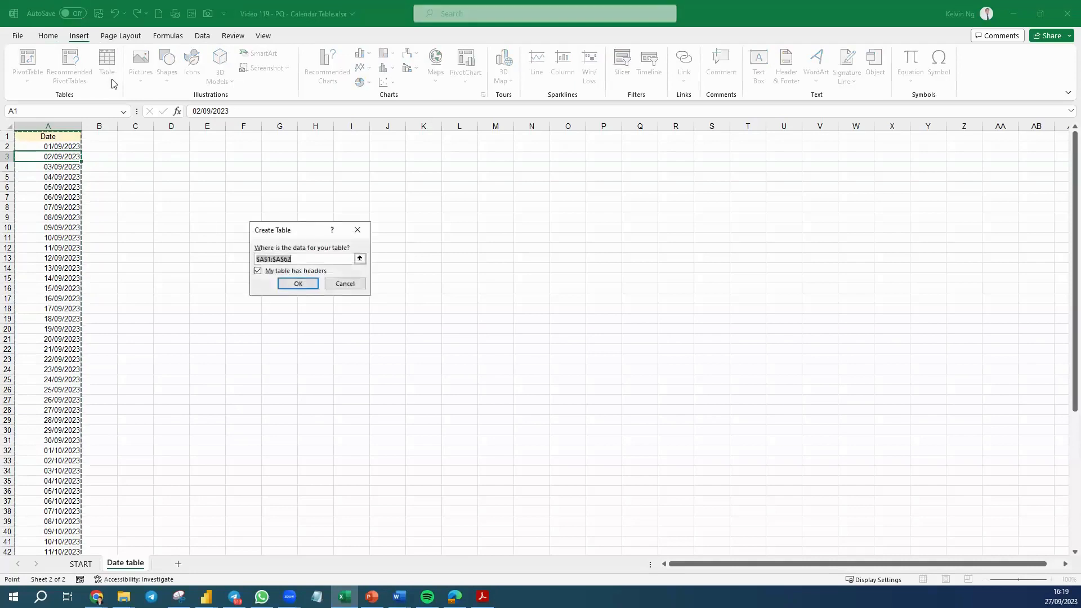
Step: Convert the date list in A1:A62 into a table with headers and apply the first, plain Light table style
{"action": "left_click", "coordinate": [303, 288]}
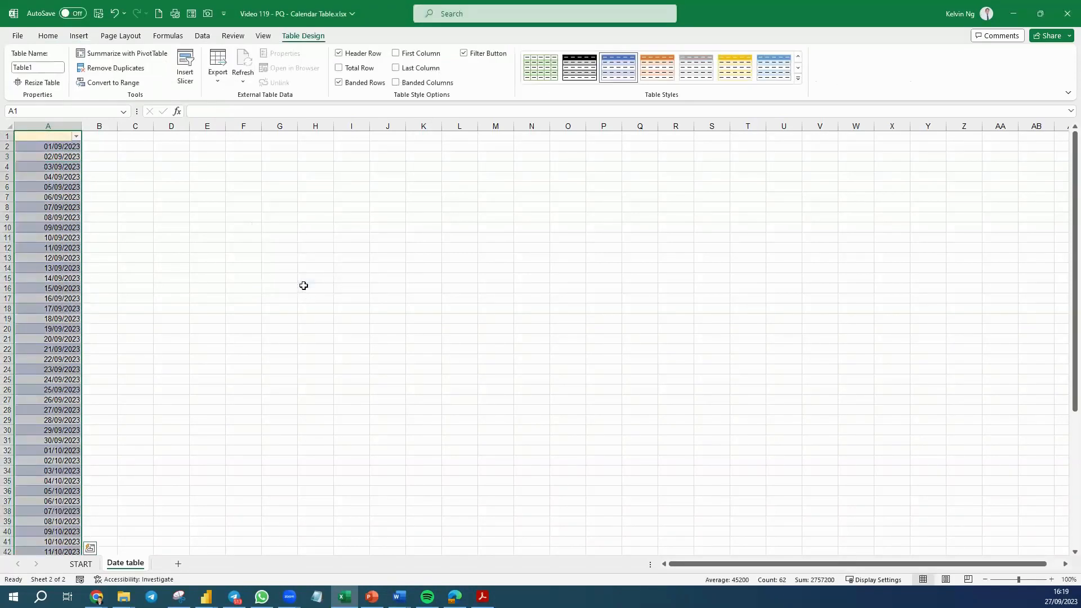
{"action": "left_click", "coordinate": [798, 81]}
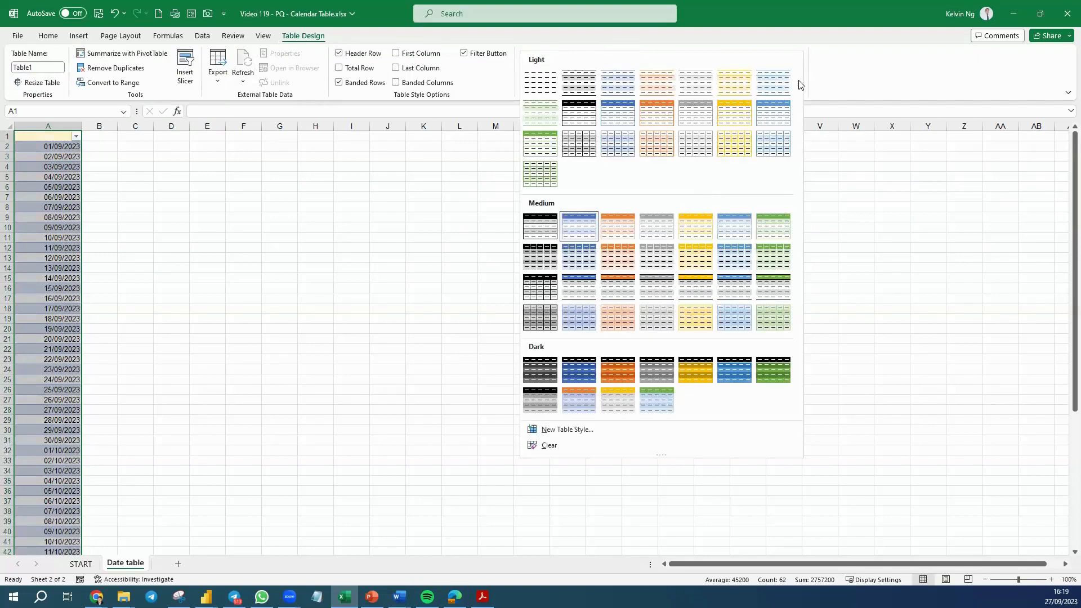
{"action": "left_click", "coordinate": [549, 86]}
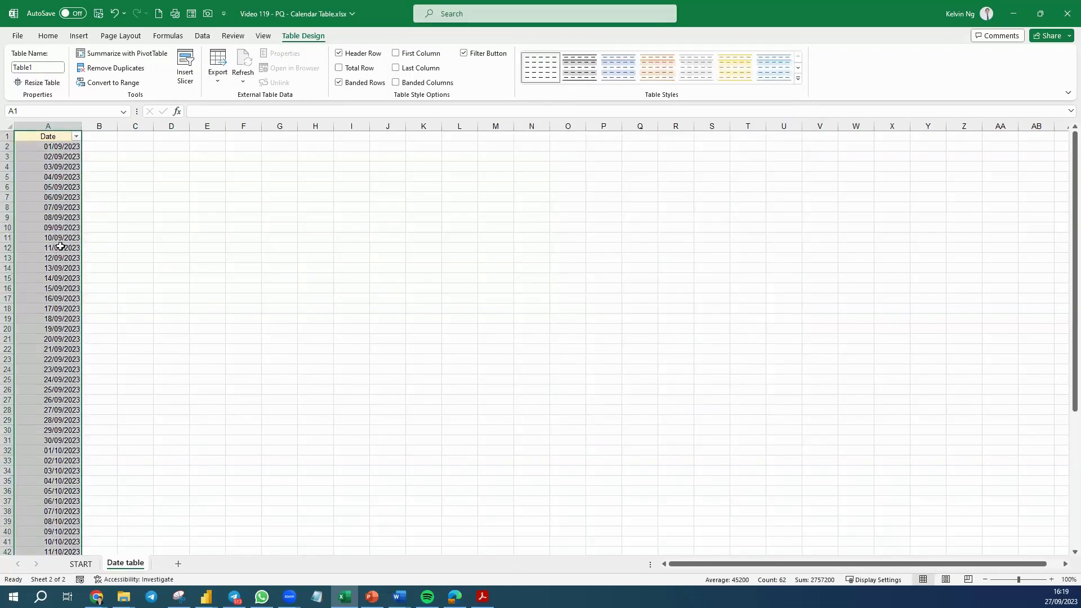
Step: Load the date table into the Power Query Editor as a new query
{"action": "left_click", "coordinate": [58, 218]}
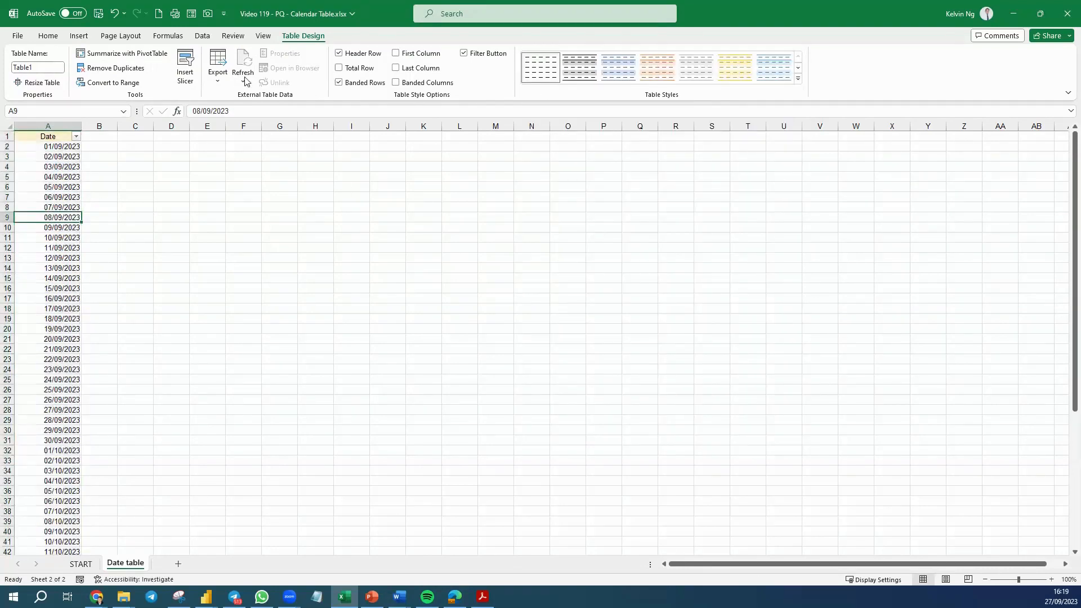
{"action": "left_click", "coordinate": [202, 37]}
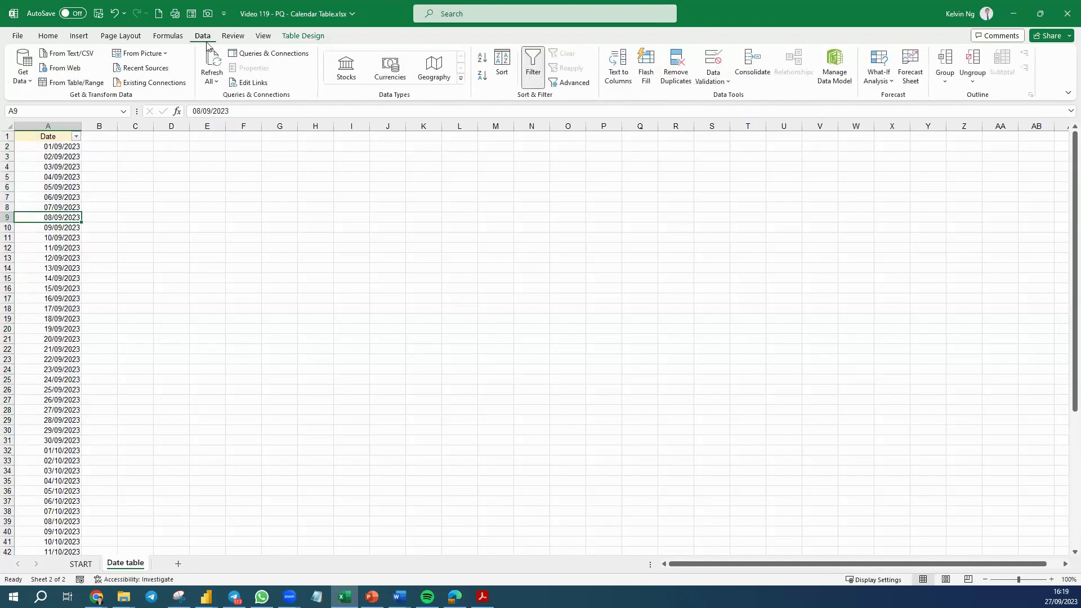
{"action": "left_click", "coordinate": [57, 84]}
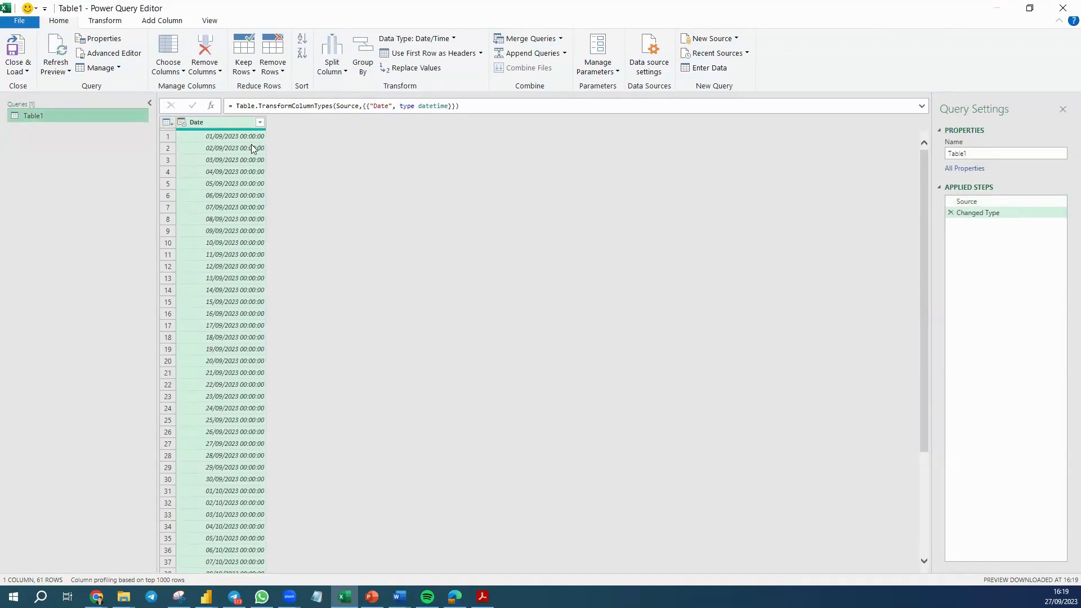
Step: Change the Date column's data type to Date, replacing the current type conversion
{"action": "left_click", "coordinate": [181, 123]}
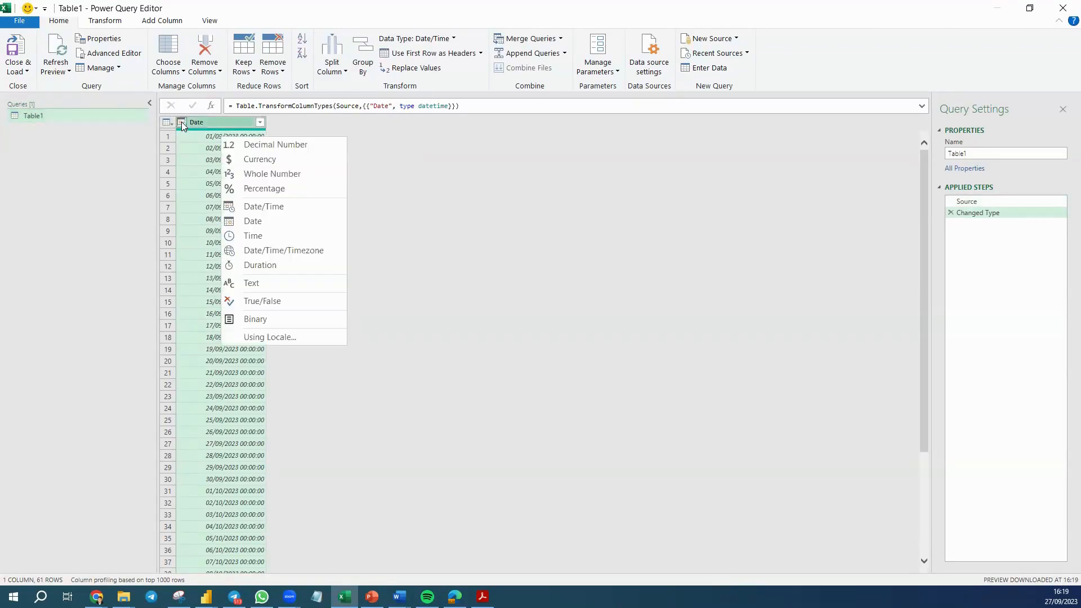
{"action": "left_click", "coordinate": [253, 221]}
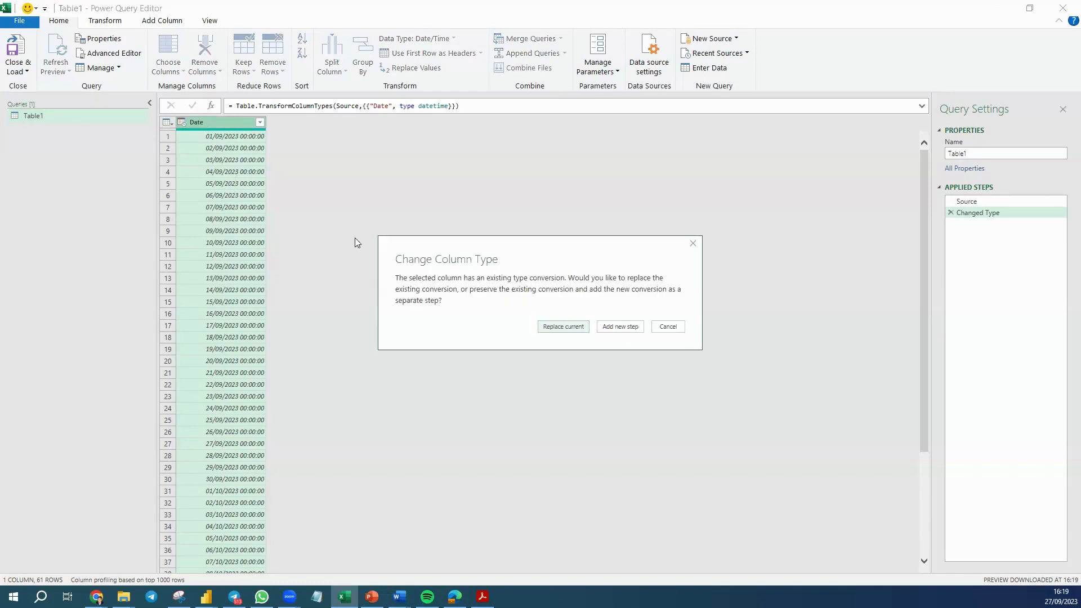
{"action": "left_click", "coordinate": [564, 327]}
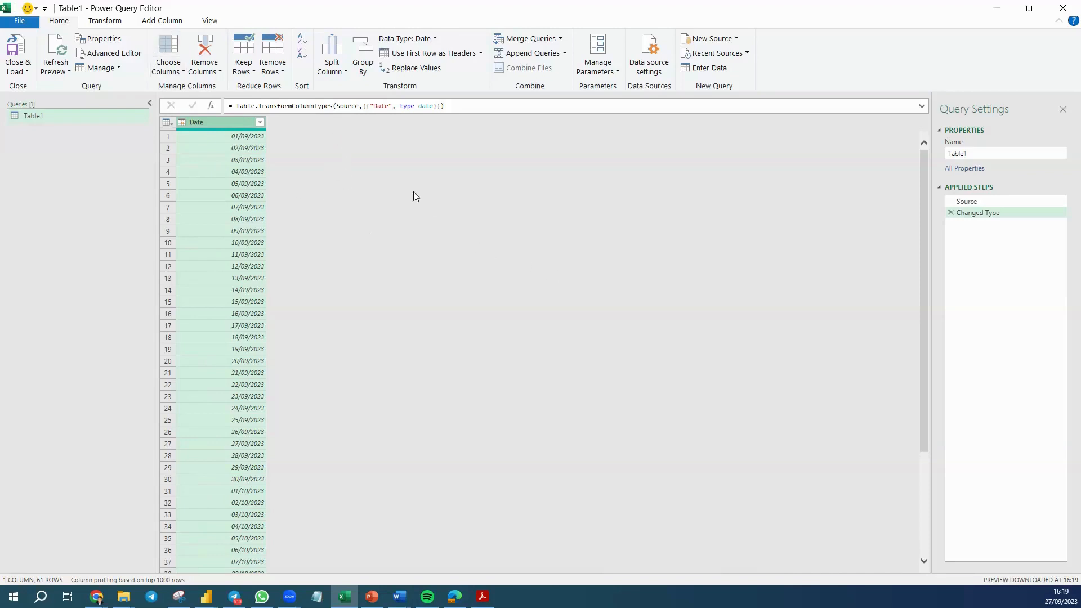
Step: Add a column with the name of the day, derived from the Date column
{"action": "left_click", "coordinate": [212, 186]}
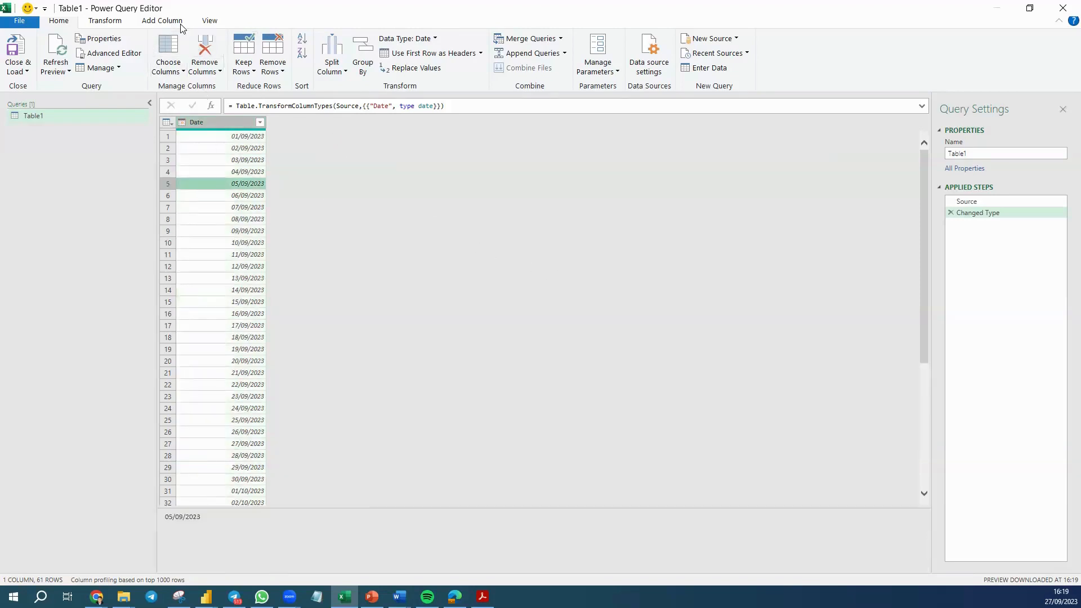
{"action": "left_click", "coordinate": [204, 123]}
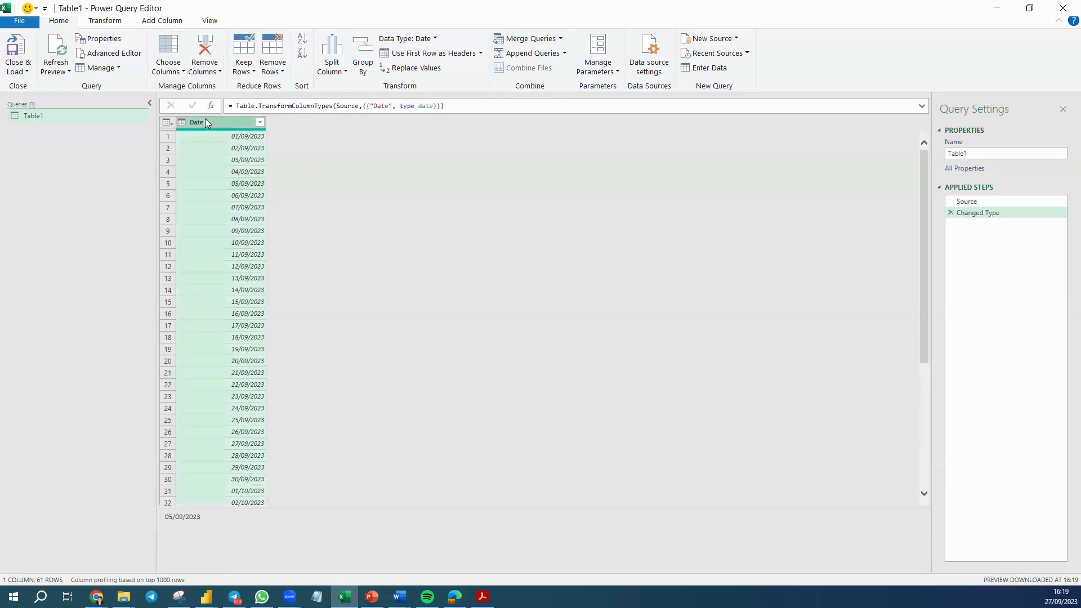
{"action": "left_click", "coordinate": [163, 20]}
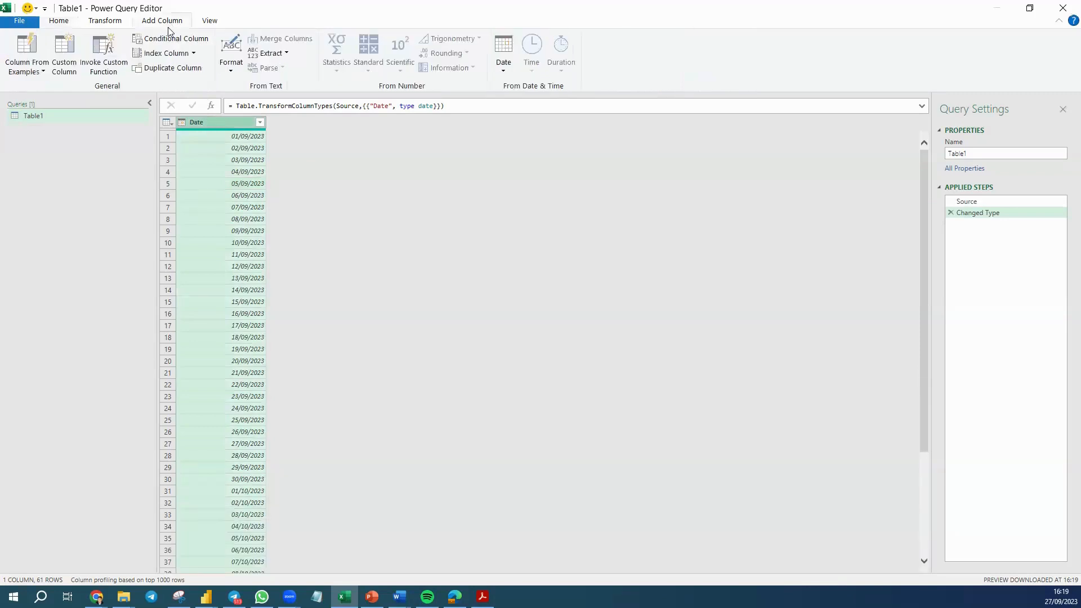
{"action": "left_click", "coordinate": [503, 72]}
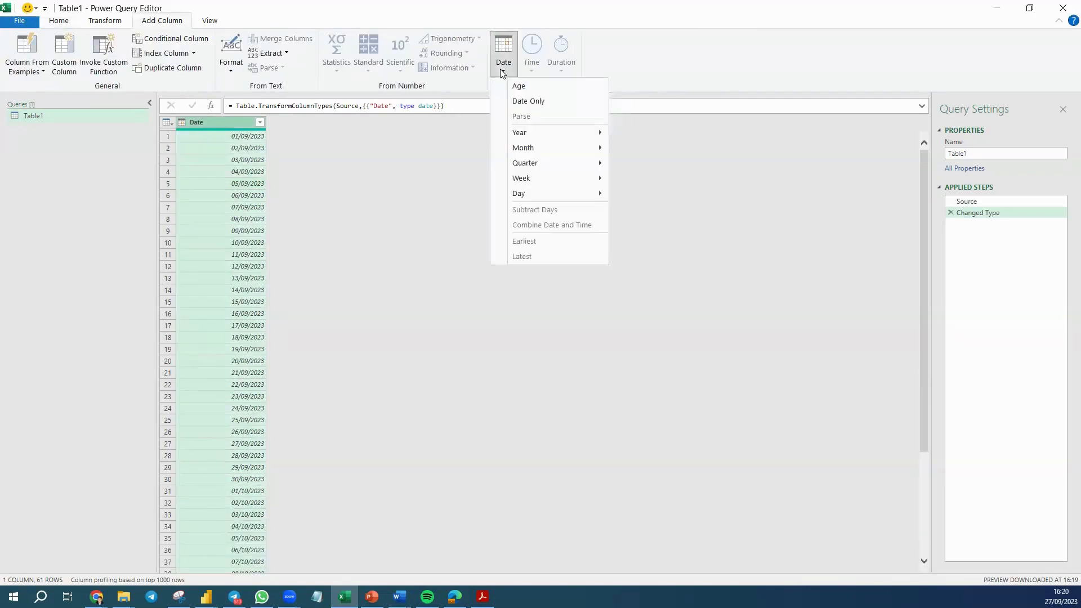
{"action": "mouse_move", "coordinate": [556, 198]}
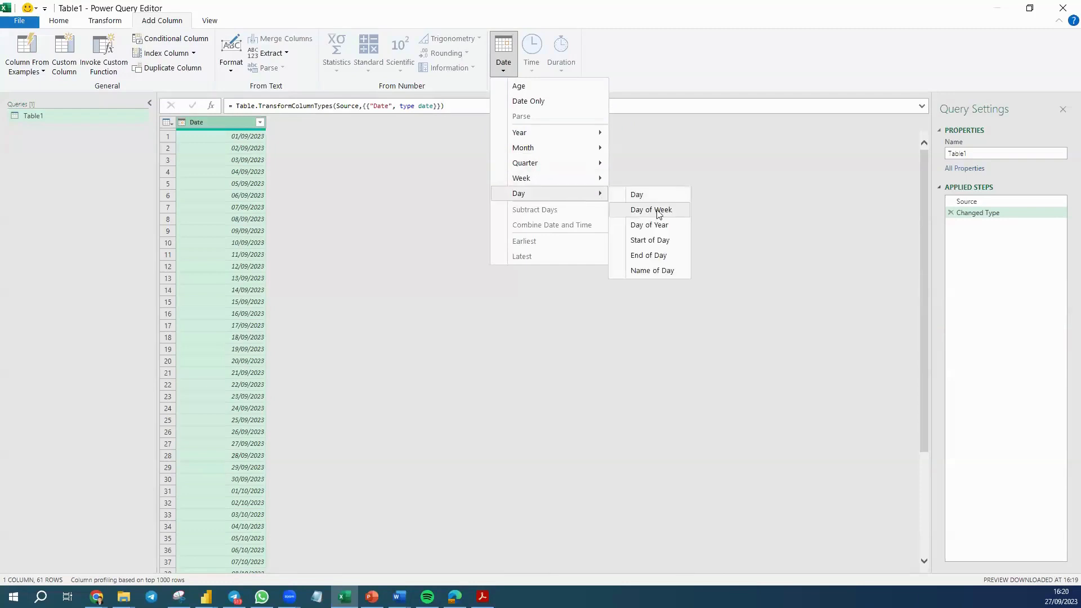
{"action": "left_click", "coordinate": [663, 276]}
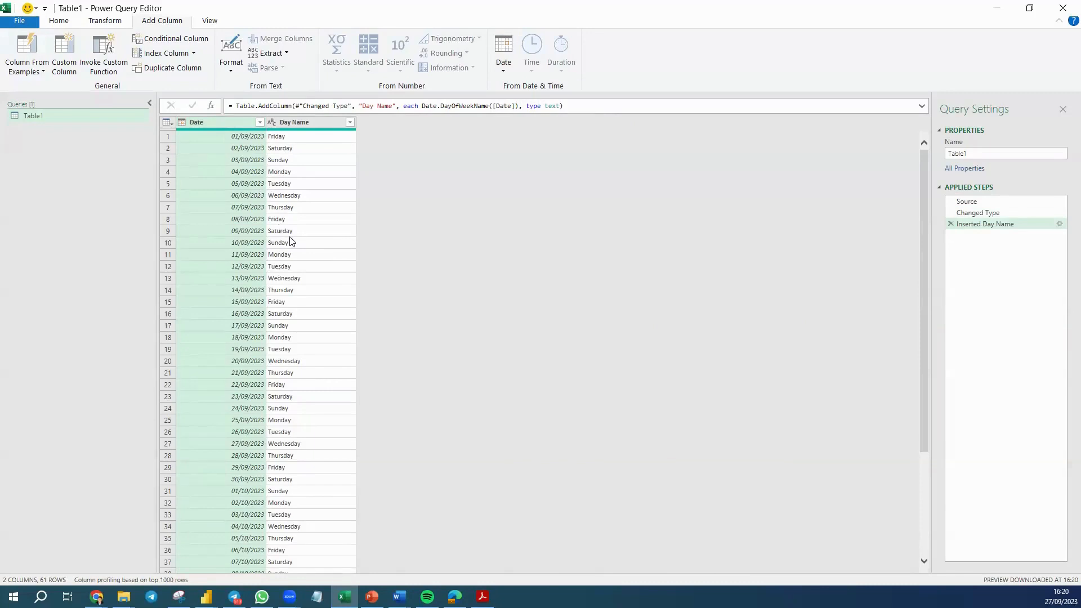
Step: Add a Name of Month column and a Year column derived from the Date column
{"action": "left_click", "coordinate": [504, 68]}
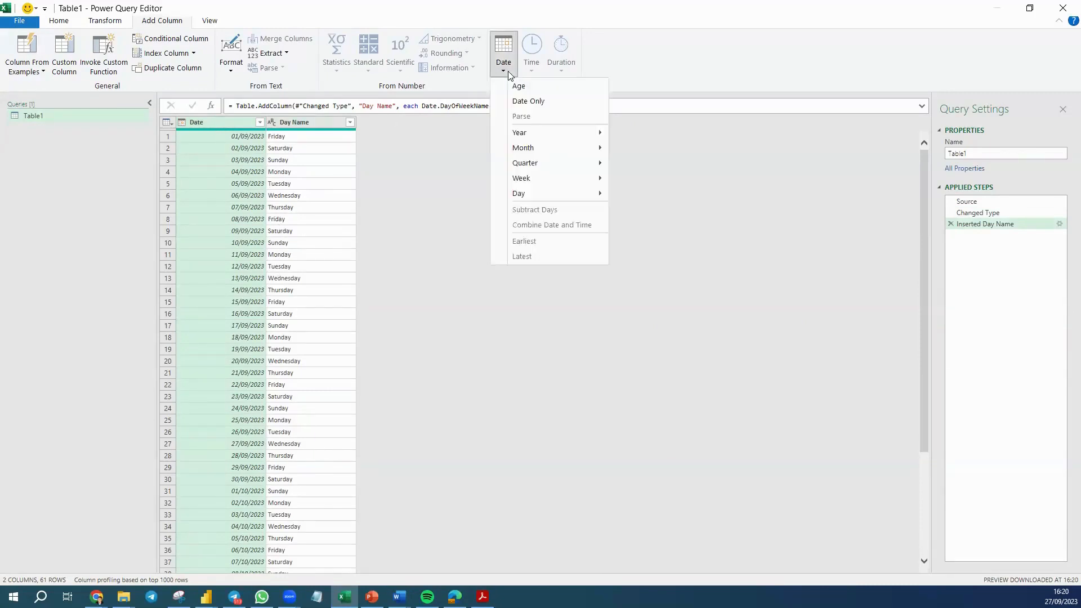
{"action": "mouse_move", "coordinate": [582, 199]}
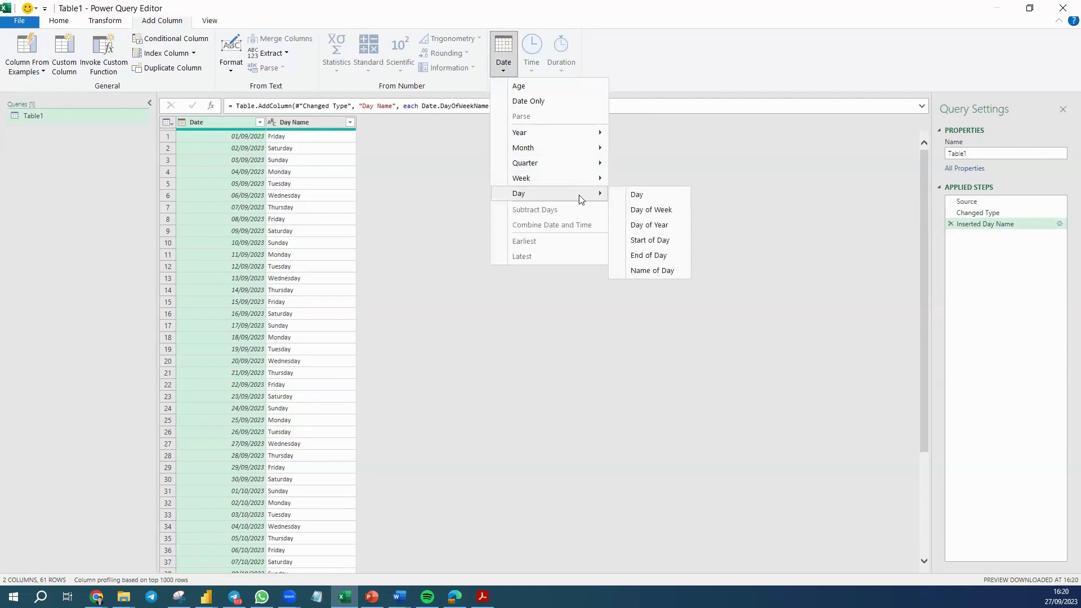
{"action": "mouse_move", "coordinate": [586, 147]}
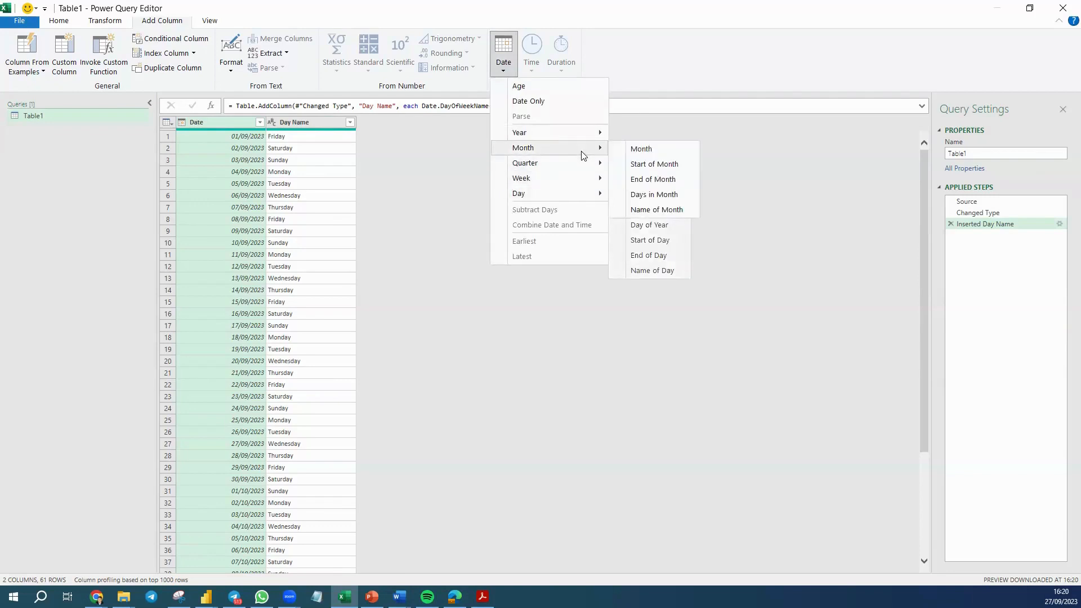
{"action": "left_click", "coordinate": [658, 210]}
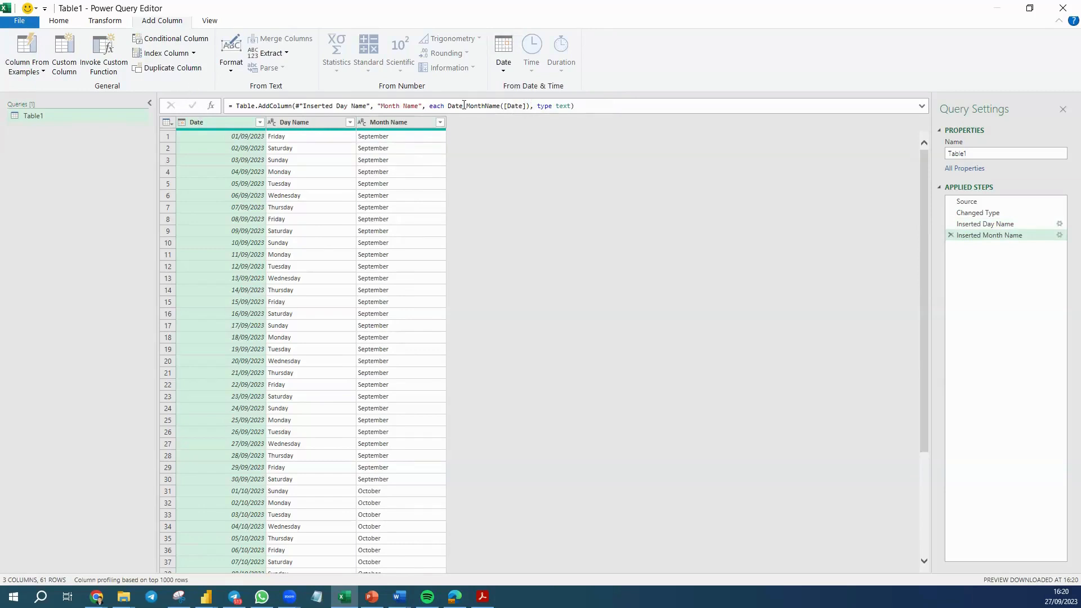
{"action": "left_click", "coordinate": [503, 70]}
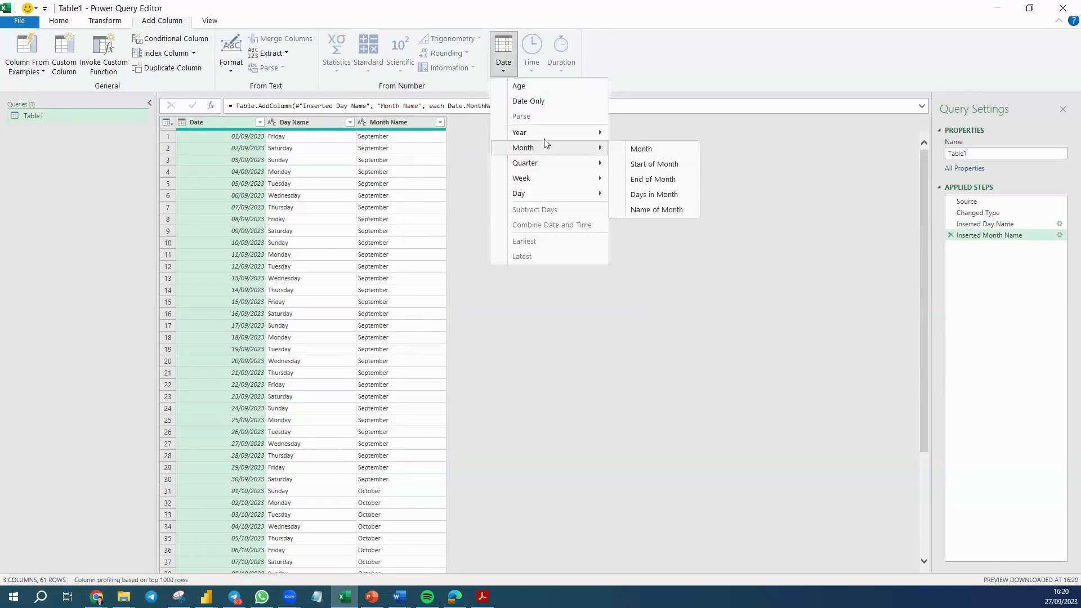
{"action": "mouse_move", "coordinate": [546, 137]}
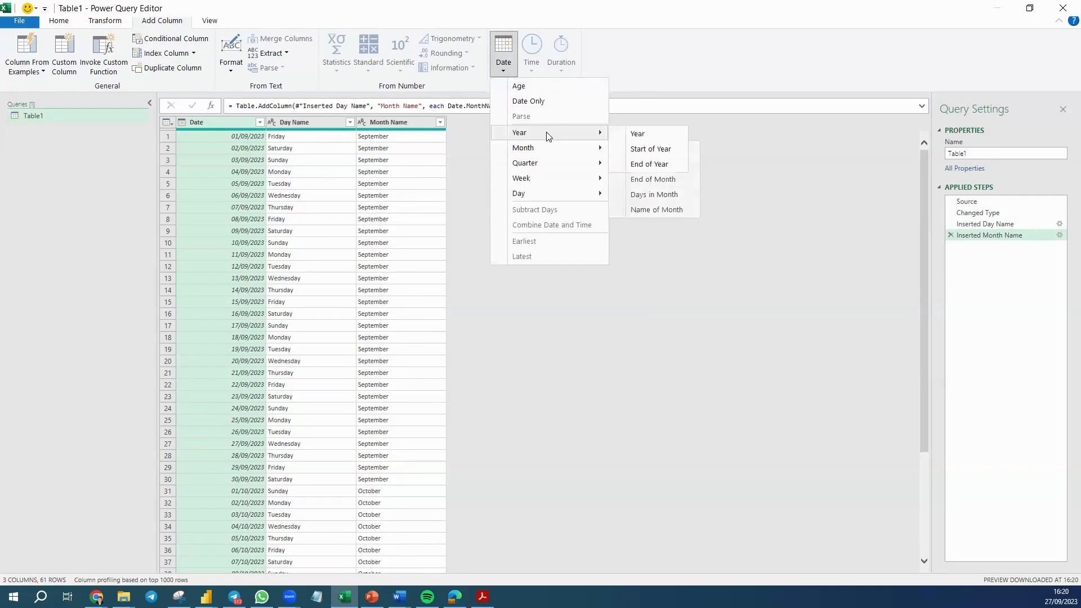
{"action": "left_click", "coordinate": [649, 136]}
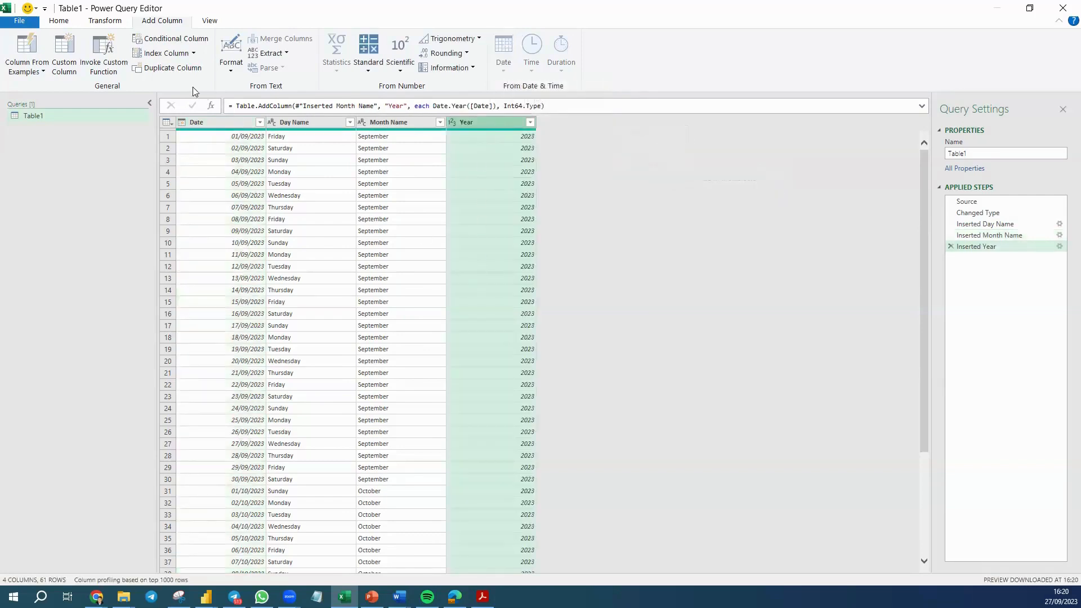
Step: Add a Day of Week column from the Date column and move it between Day Name and Month Name
{"action": "left_click", "coordinate": [226, 125]}
{"action": "left_click", "coordinate": [504, 71]}
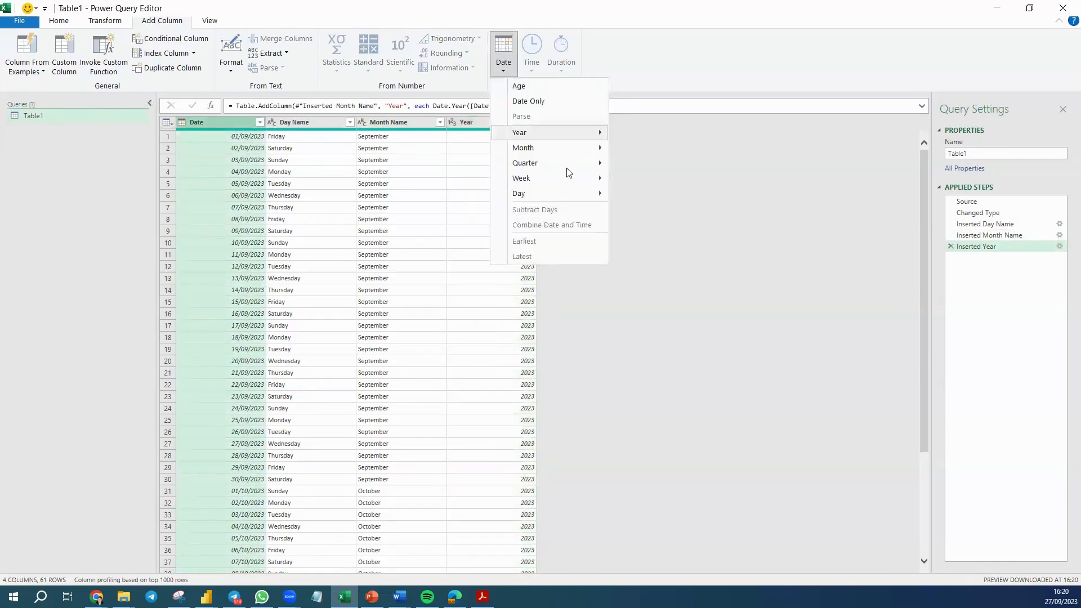
{"action": "mouse_move", "coordinate": [567, 195]}
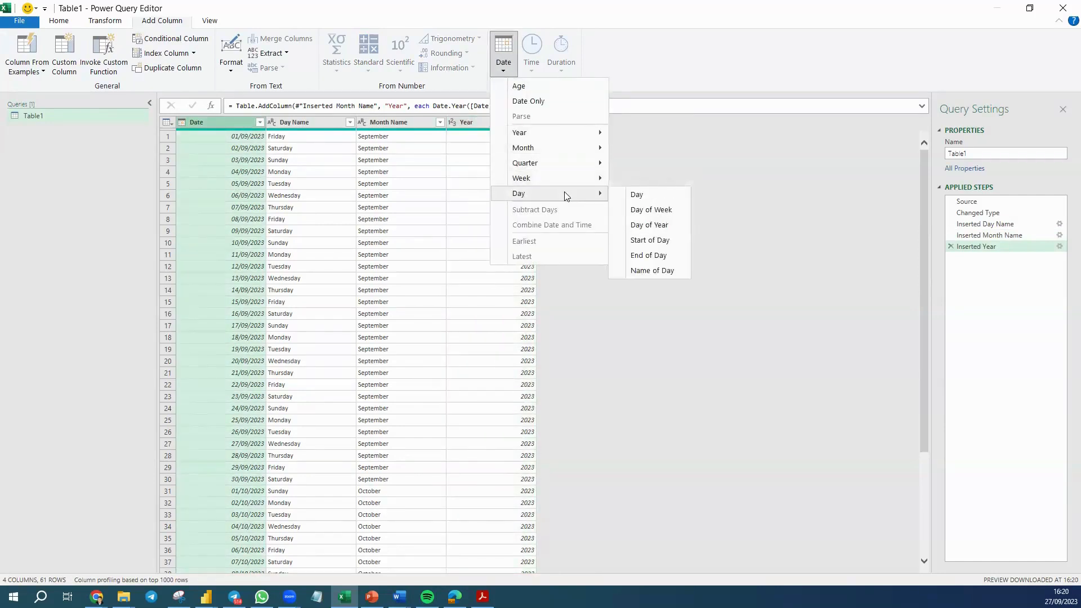
{"action": "left_click", "coordinate": [672, 214]}
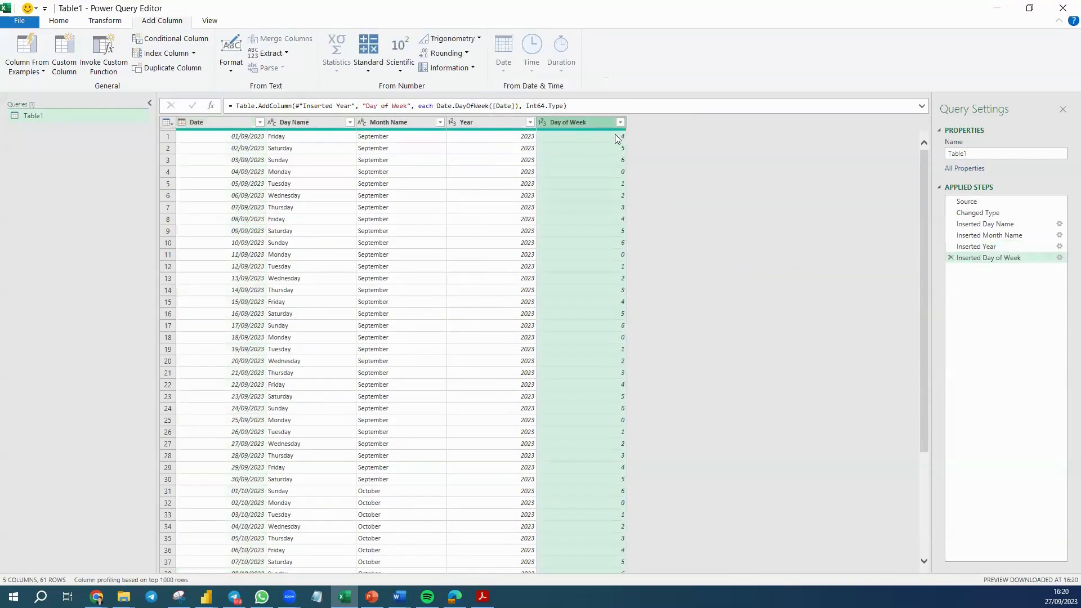
{"action": "left_click_drag", "start_coordinate": [591, 122], "coordinate": [357, 124]}
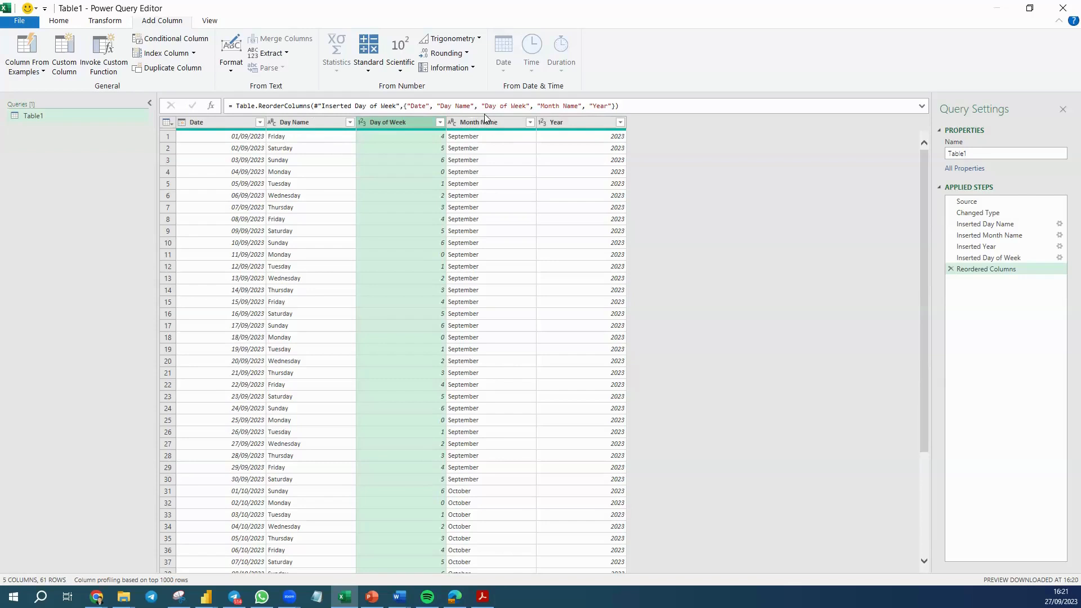
{"action": "left_click", "coordinate": [393, 221]}
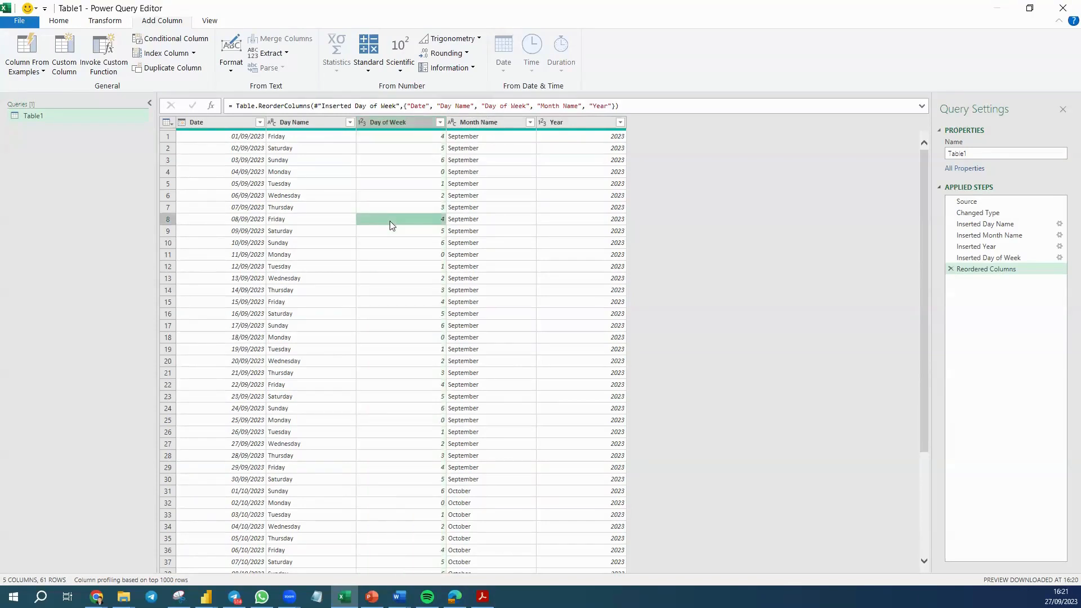
Step: In the Inserted Day of Week step, change the formula to Date.DayOfWeek([Date],0), and return to the Reordered Columns step
{"action": "left_click", "coordinate": [996, 261]}
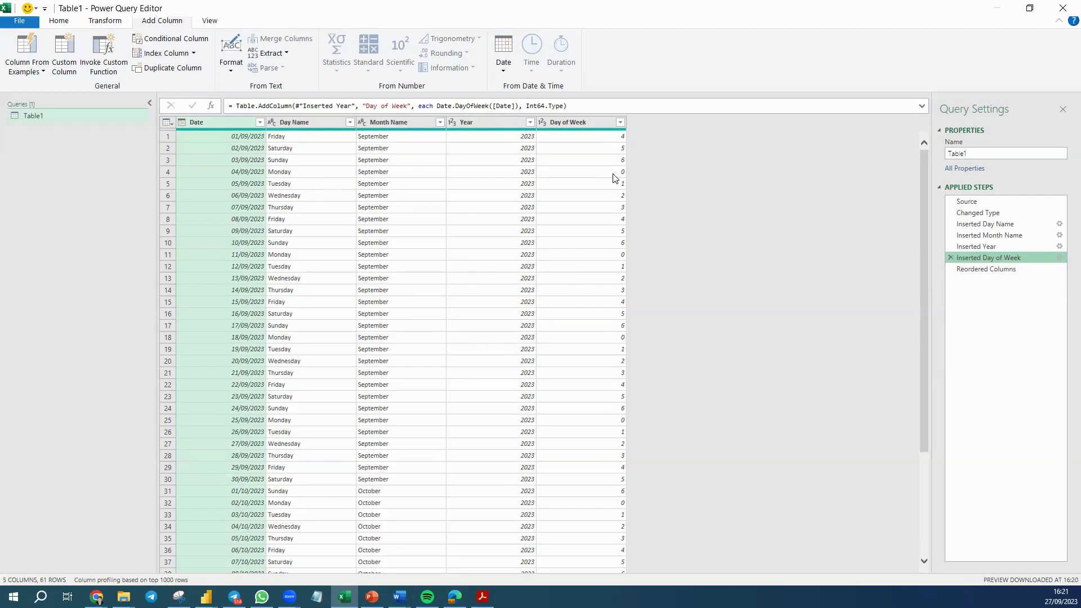
{"action": "left_click", "coordinate": [515, 106]}
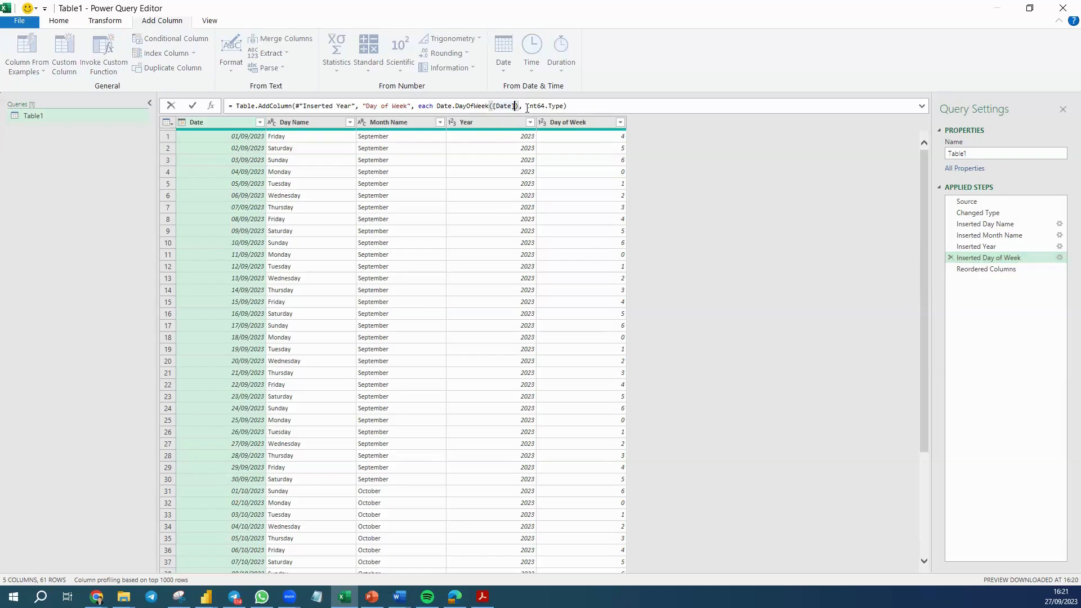
{"action": "type", "text": ",0"}
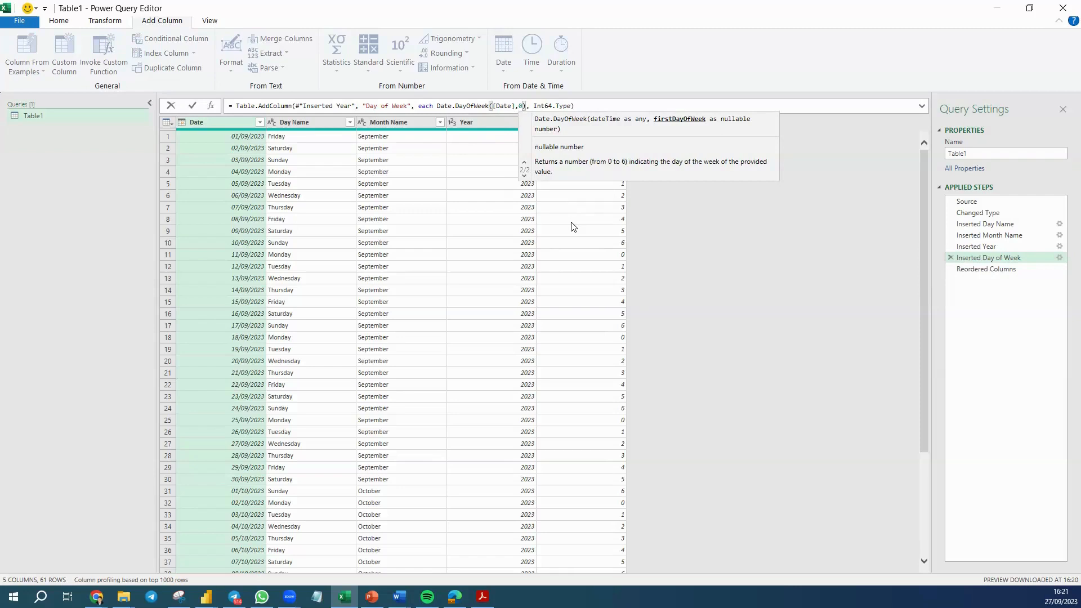
{"action": "key", "text": "Return"}
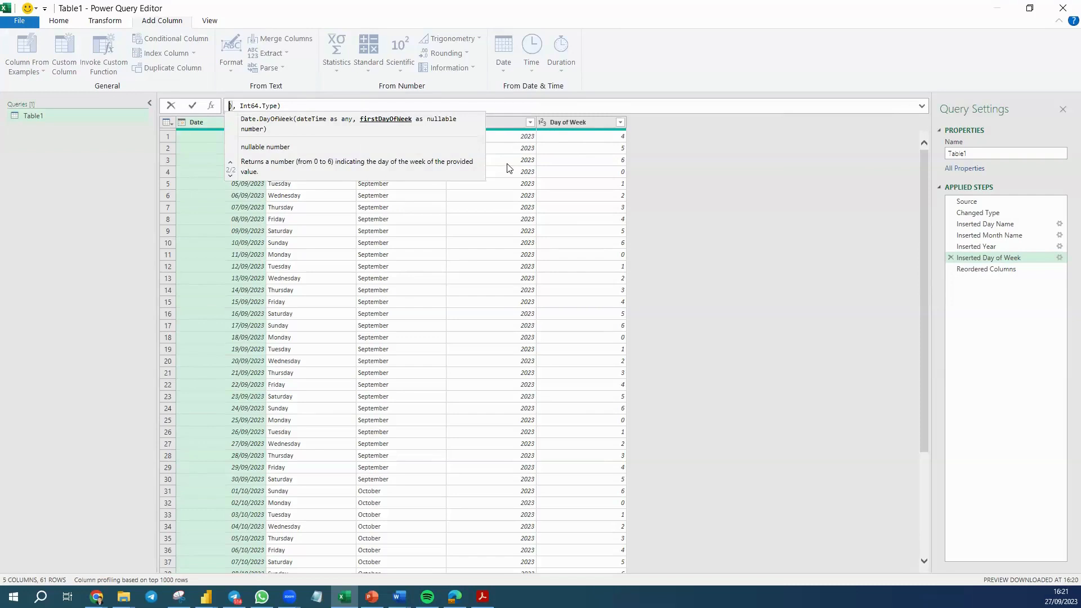
{"action": "key", "text": "BackSpace"}
{"action": "left_click", "coordinate": [595, 104]}
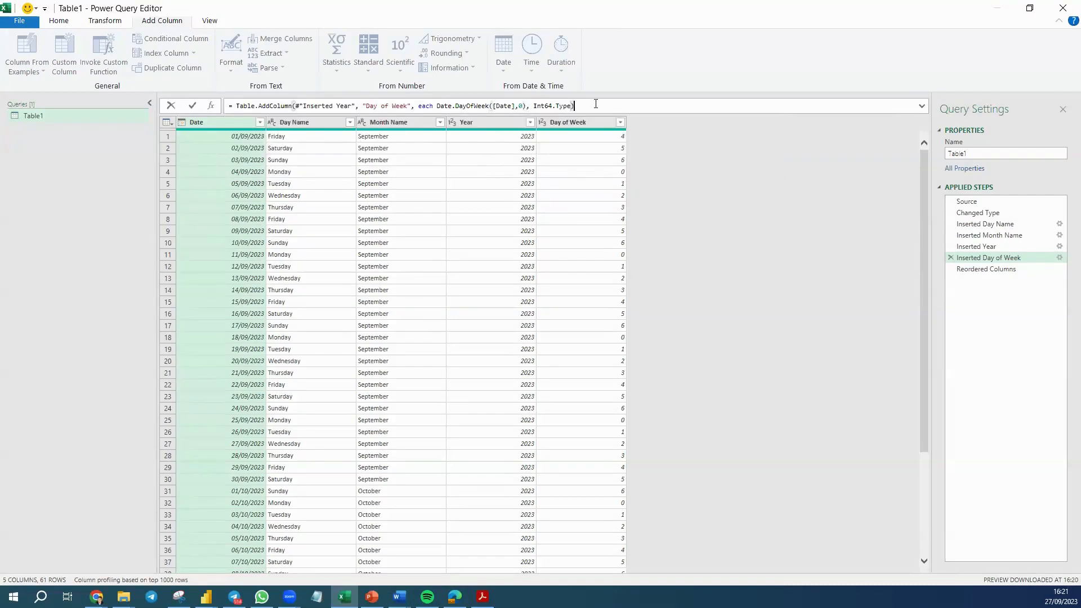
{"action": "key", "text": "Return"}
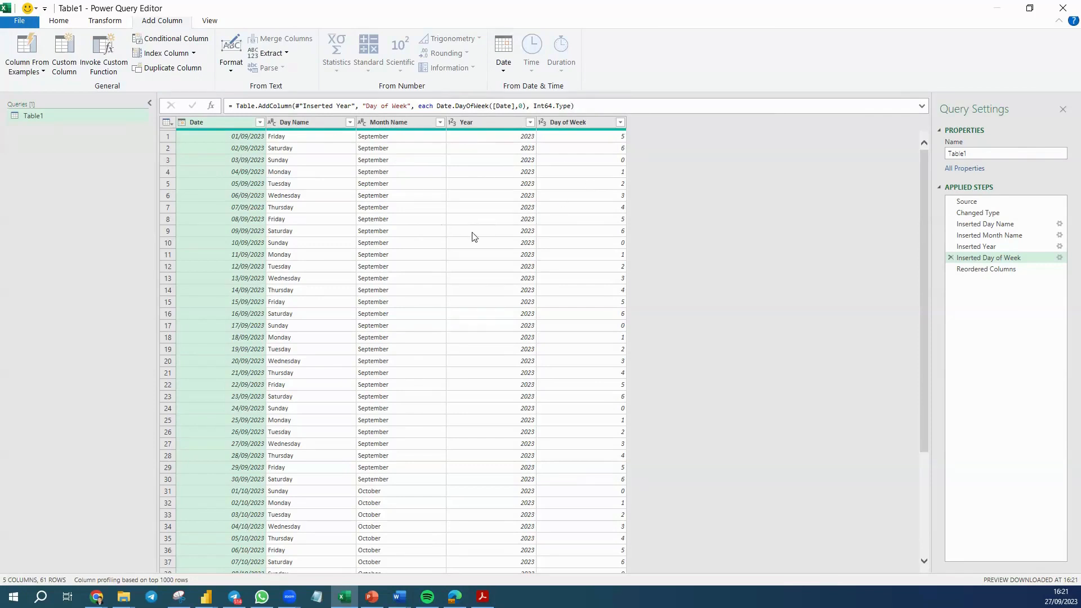
{"action": "left_click", "coordinate": [1005, 269]}
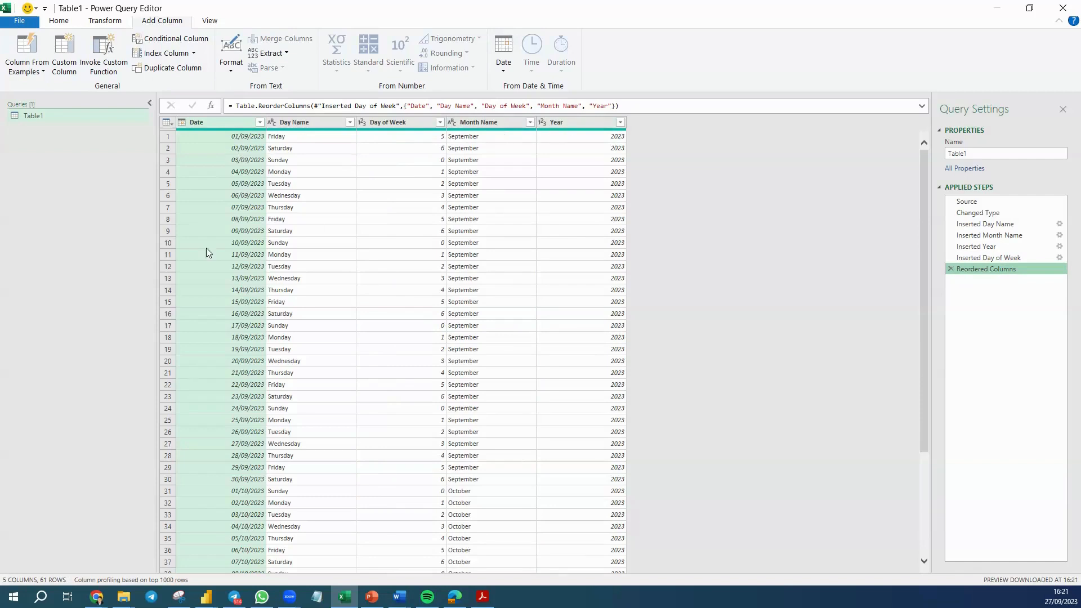
{"action": "left_click", "coordinate": [61, 22]}
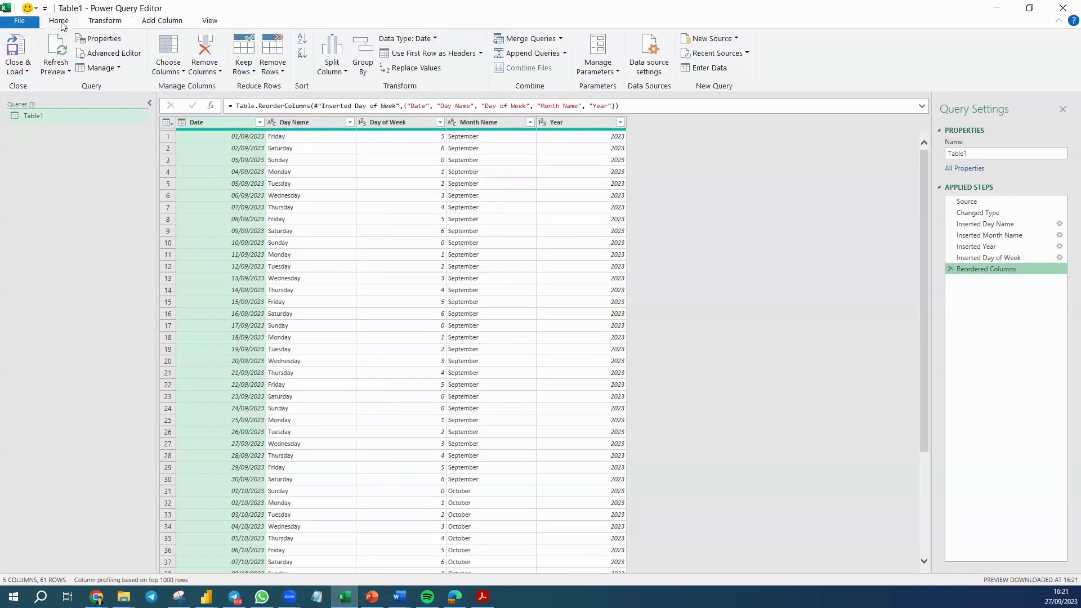
Step: Load the query as a table into the existing Date table worksheet at cell D1 and close the queries pane
{"action": "left_click", "coordinate": [18, 72]}
{"action": "left_click", "coordinate": [50, 97]}
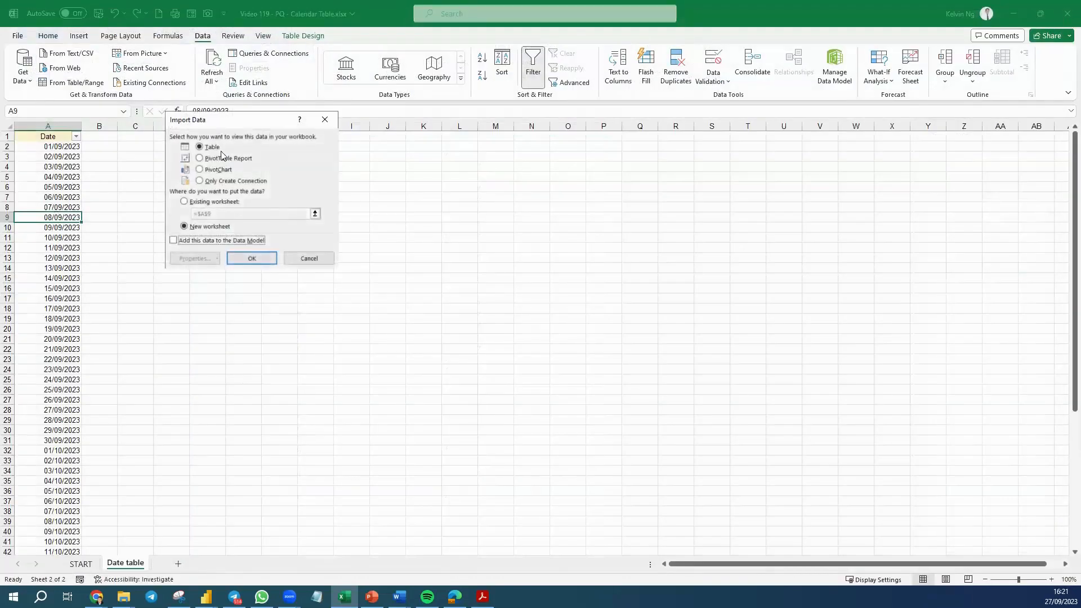
{"action": "left_click", "coordinate": [198, 206]}
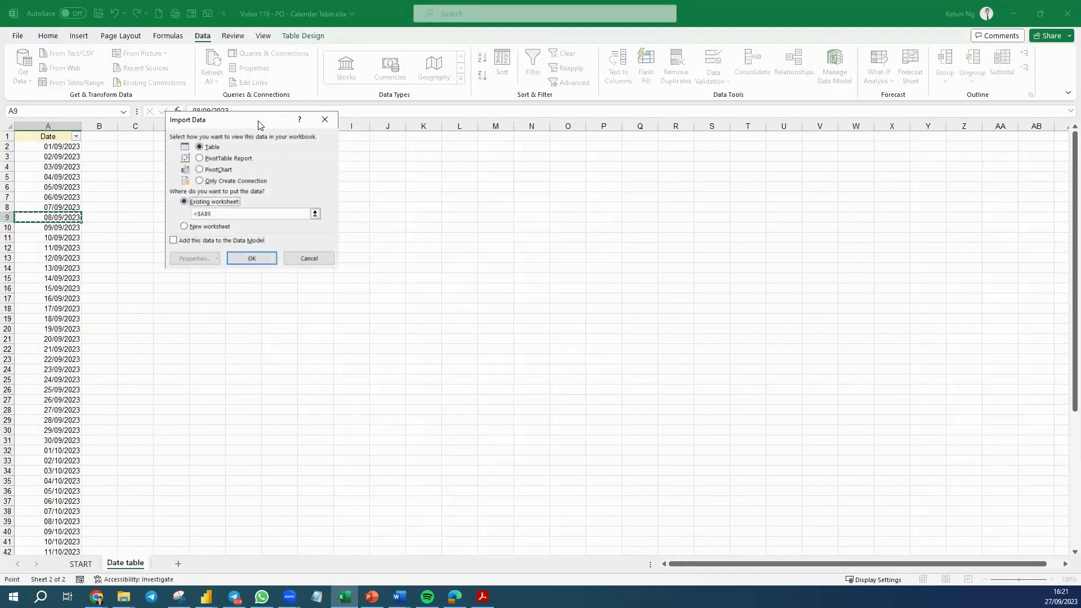
{"action": "left_click_drag", "start_coordinate": [259, 123], "coordinate": [400, 149]}
{"action": "left_click", "coordinate": [174, 135]}
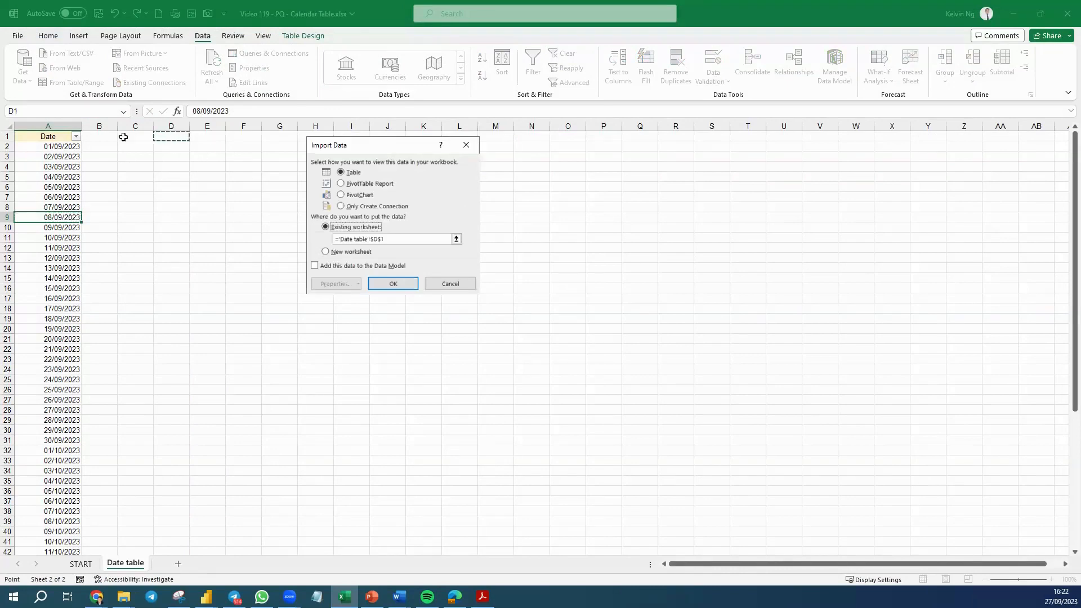
{"action": "left_click", "coordinate": [394, 284]}
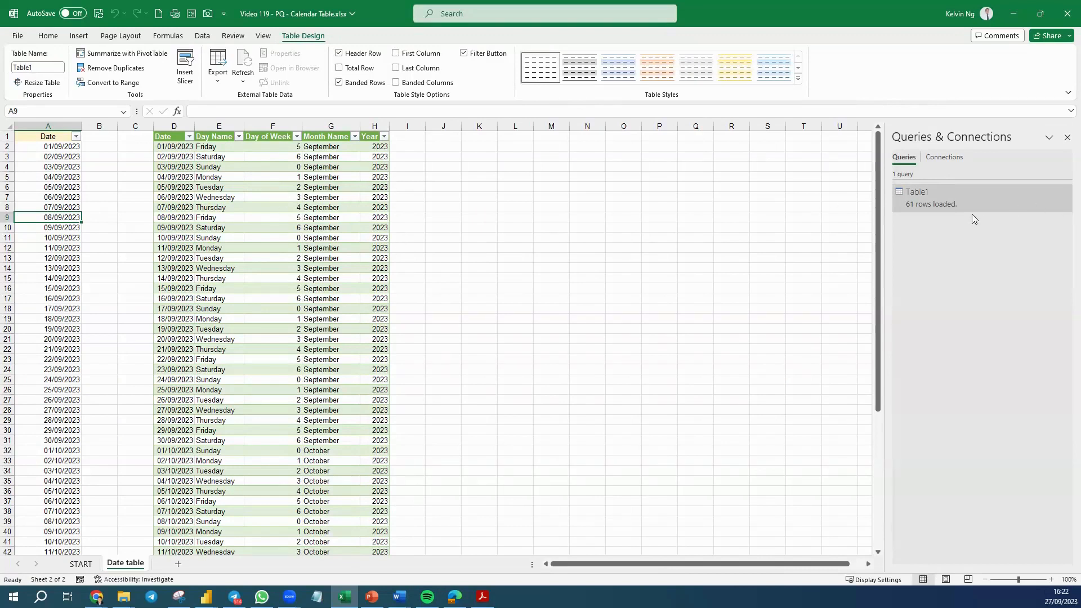
{"action": "left_click", "coordinate": [1067, 138]}
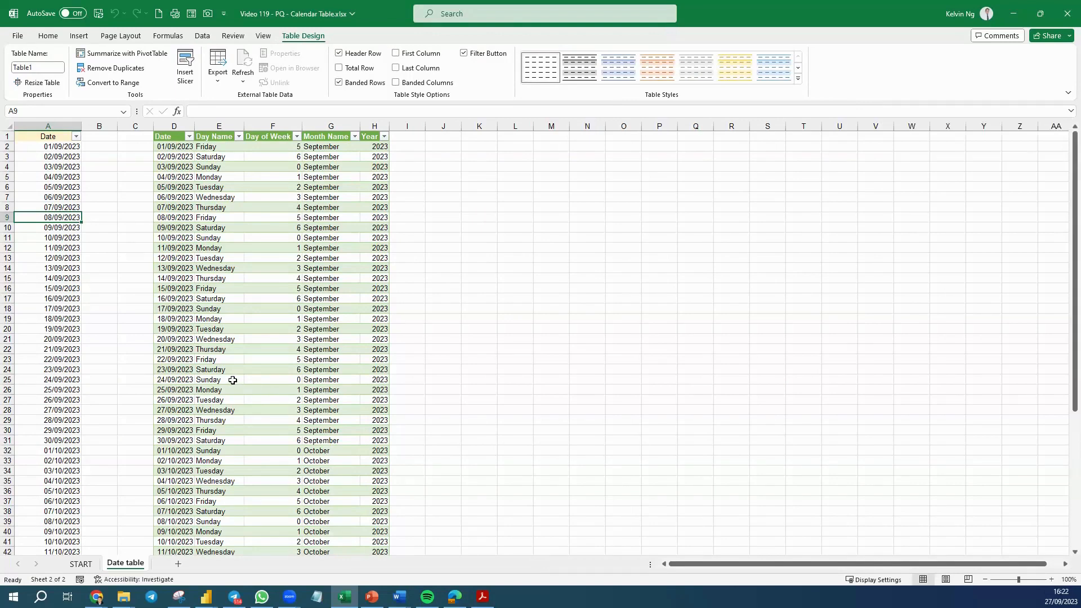
Step: Extend the source date list in column A from its last date down to 02/12/2023 in row 94
{"action": "scroll", "coordinate": [233, 380], "scroll_direction": "down", "scroll_amount": 18}
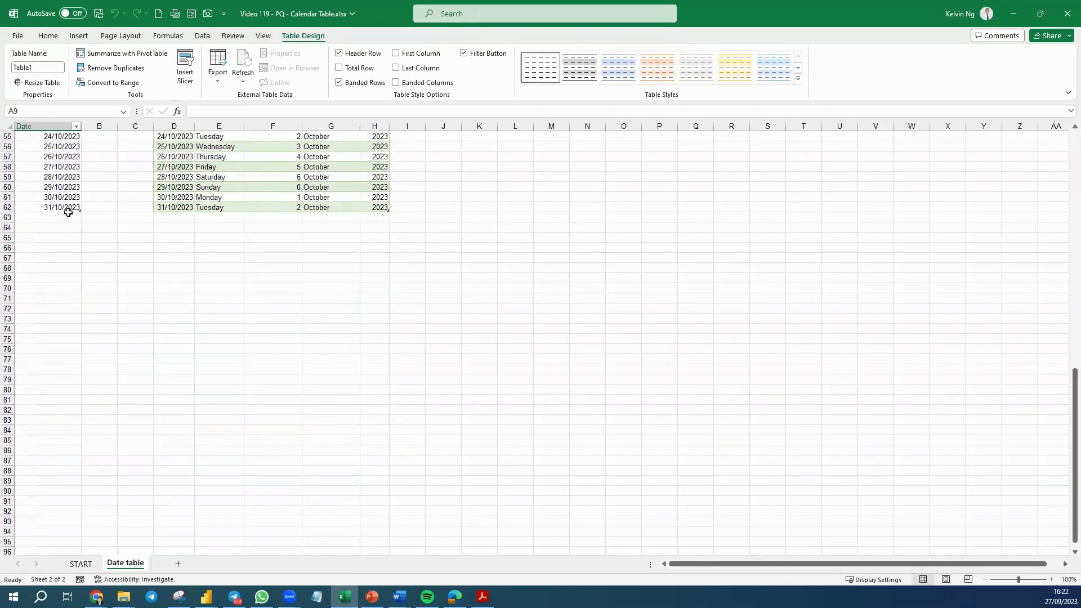
{"action": "left_click", "coordinate": [67, 209]}
{"action": "left_click_drag", "start_coordinate": [82, 213], "coordinate": [82, 533]}
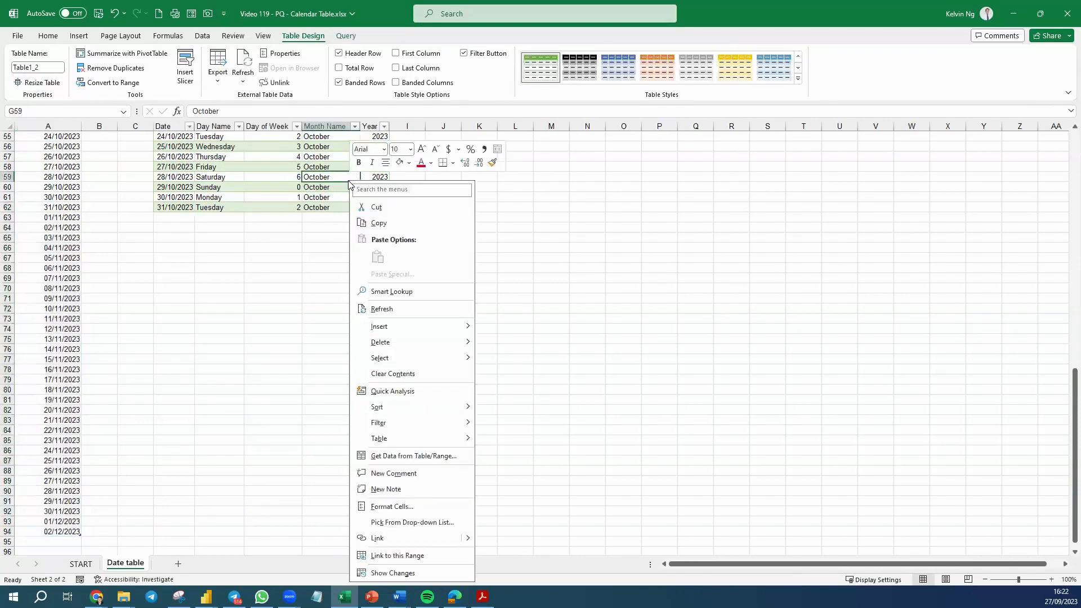
Step: Refresh the loaded calendar table to include the added dates, check its rows, and go to the START sheet
{"action": "left_click", "coordinate": [417, 309]}
{"action": "scroll", "coordinate": [285, 378], "scroll_direction": "down", "scroll_amount": 3}
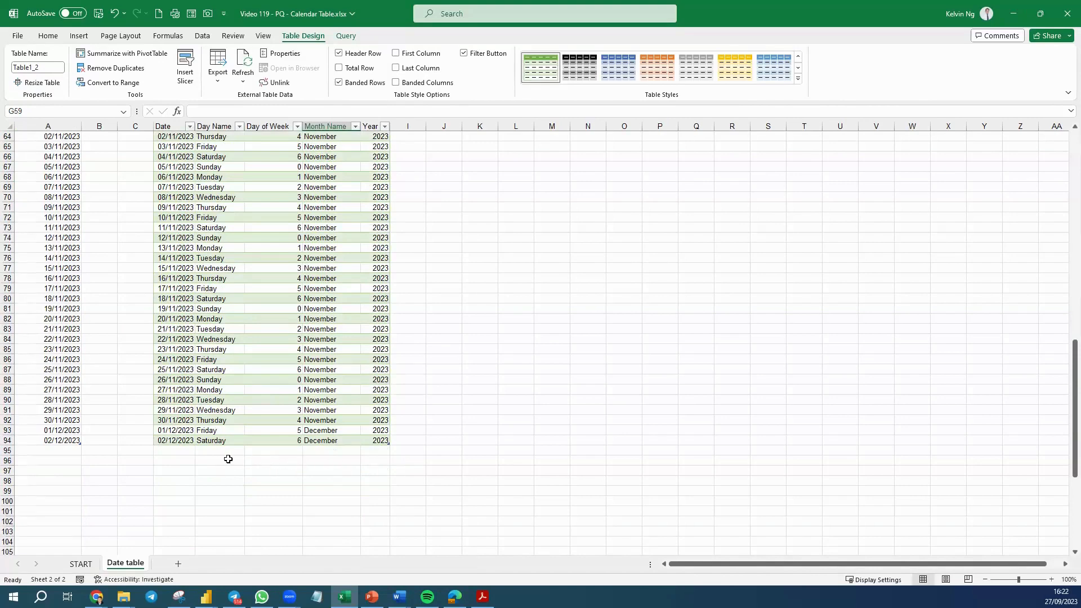
{"action": "scroll", "coordinate": [239, 358], "scroll_direction": "up", "scroll_amount": 17}
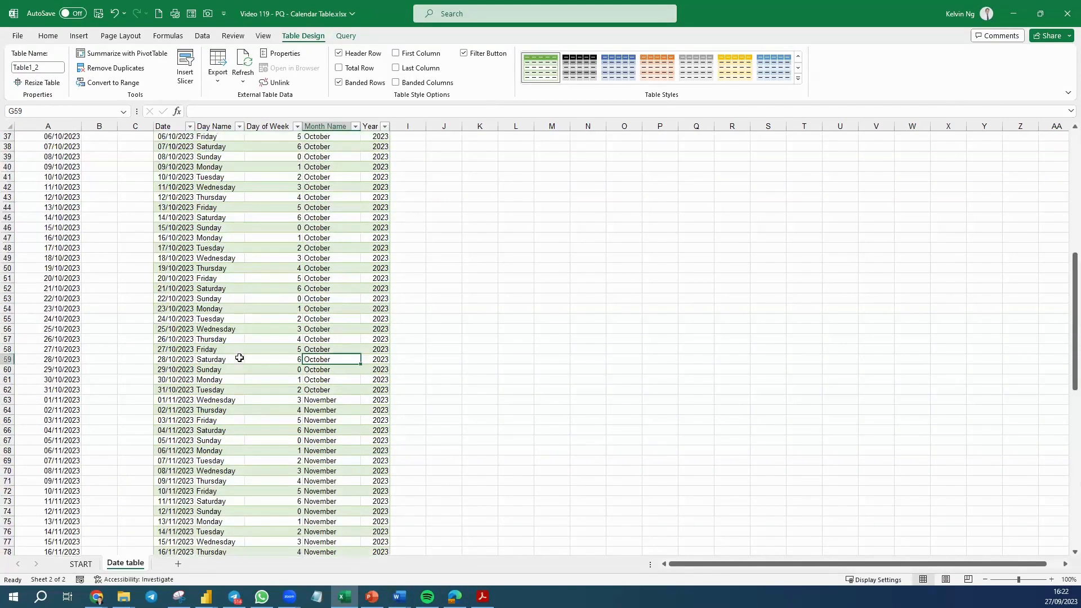
{"action": "scroll", "coordinate": [239, 350], "scroll_direction": "up", "scroll_amount": 4}
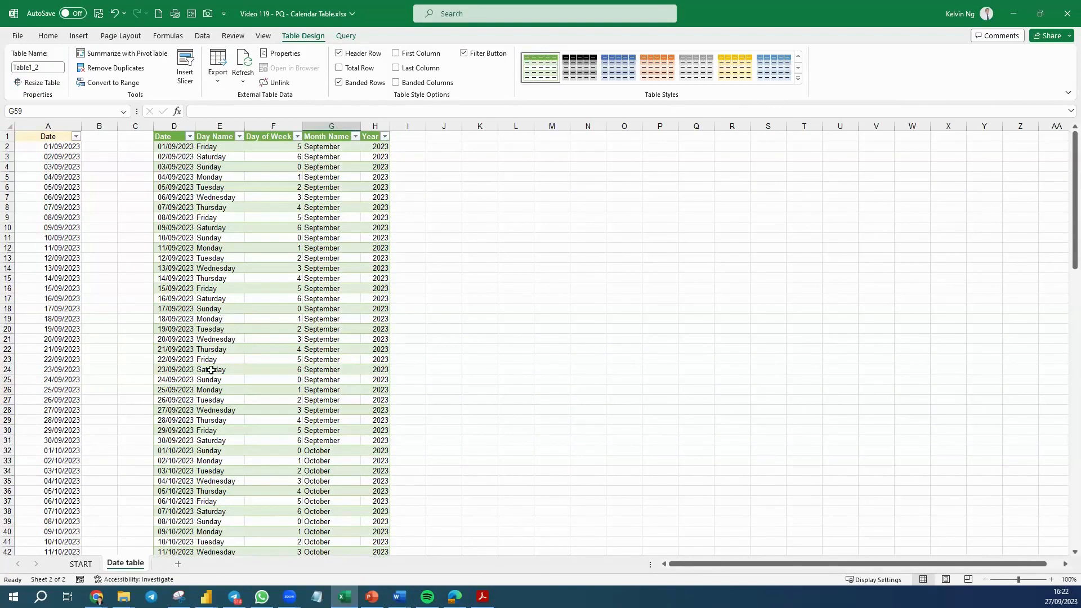
{"action": "left_click", "coordinate": [80, 564]}
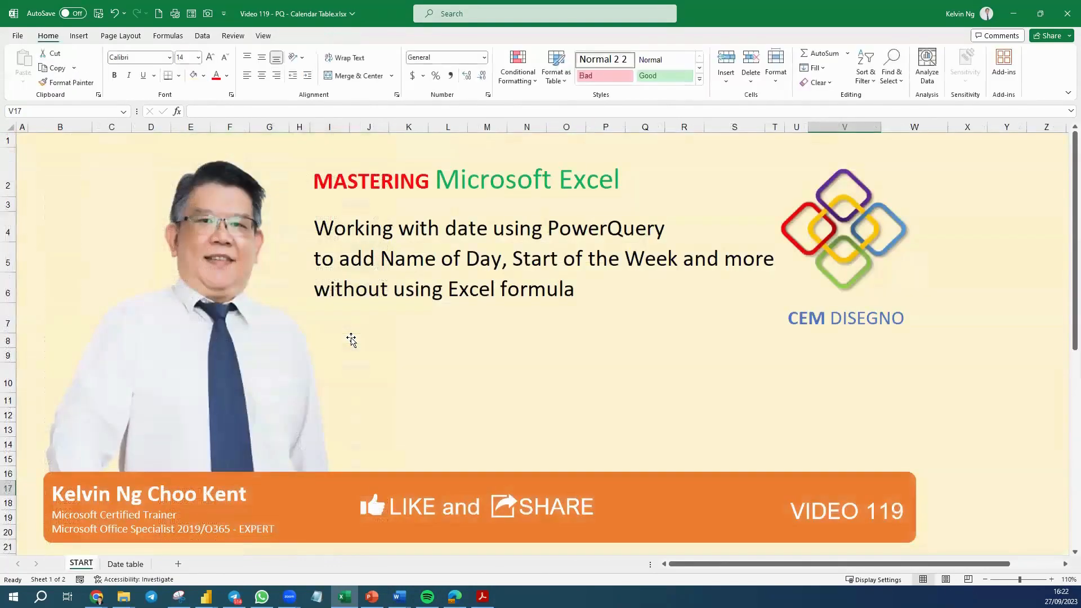